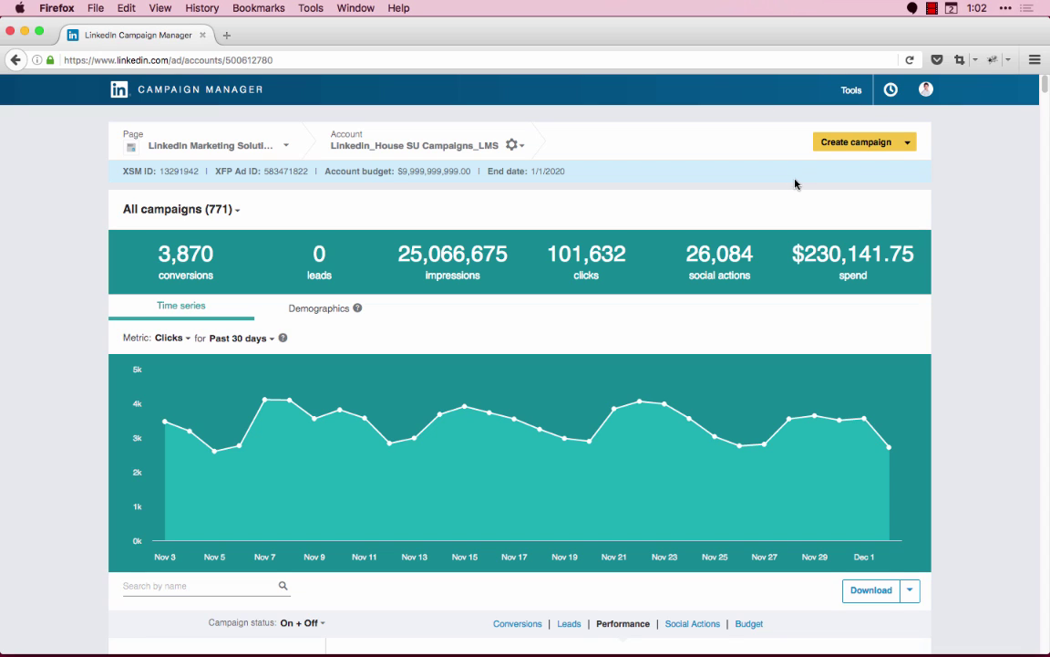
- Create a Sponsored Content campaign named 'LinkedIn Marketing Solutions blog' sponsoring the seasonal marketing update
click(840, 146)
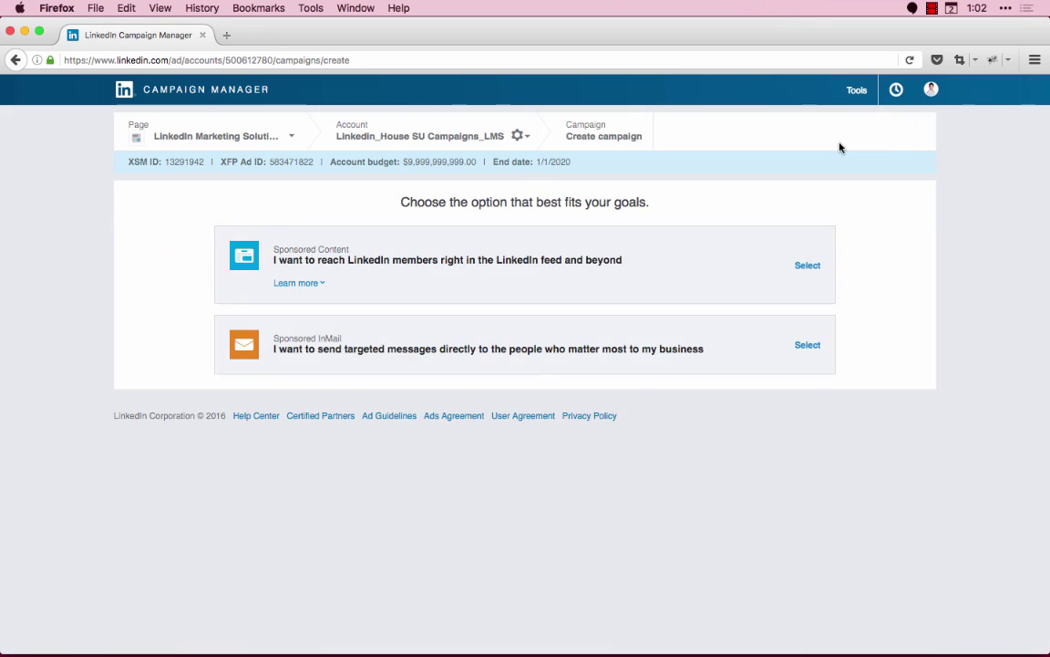
click(810, 268)
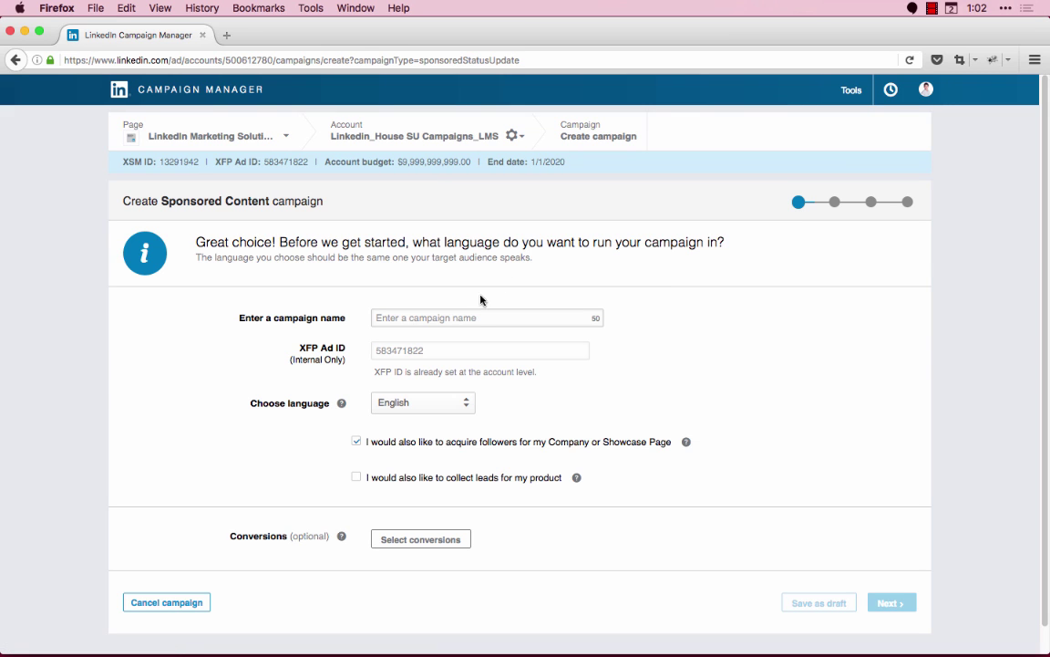
click(475, 317)
text(LinkedIn )
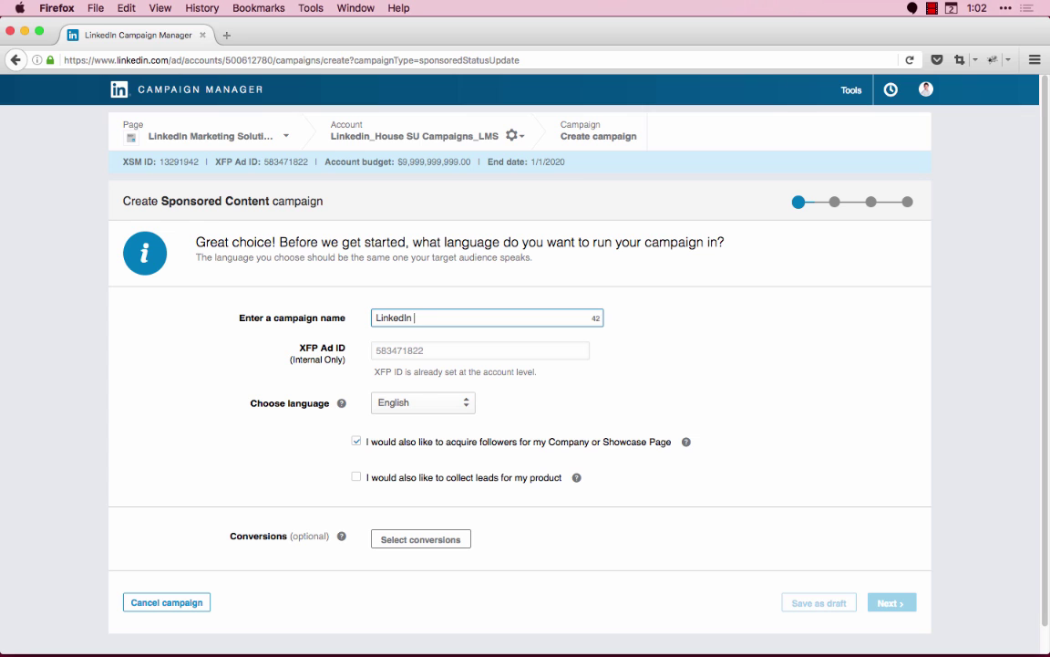
text(Marketing Solutions blog)
click(880, 603)
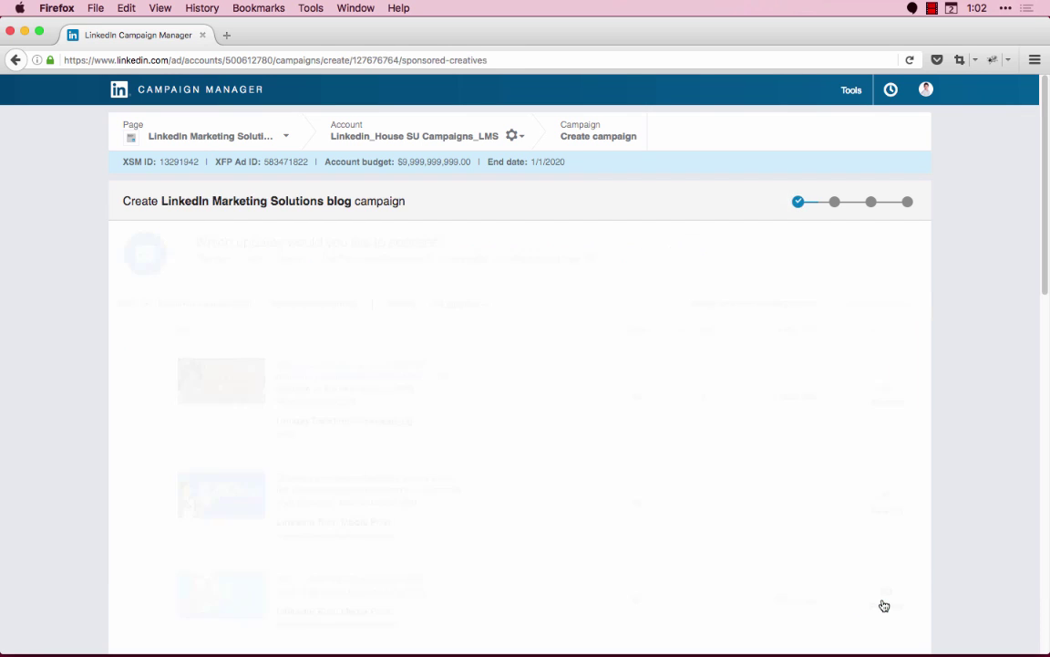
click(141, 398)
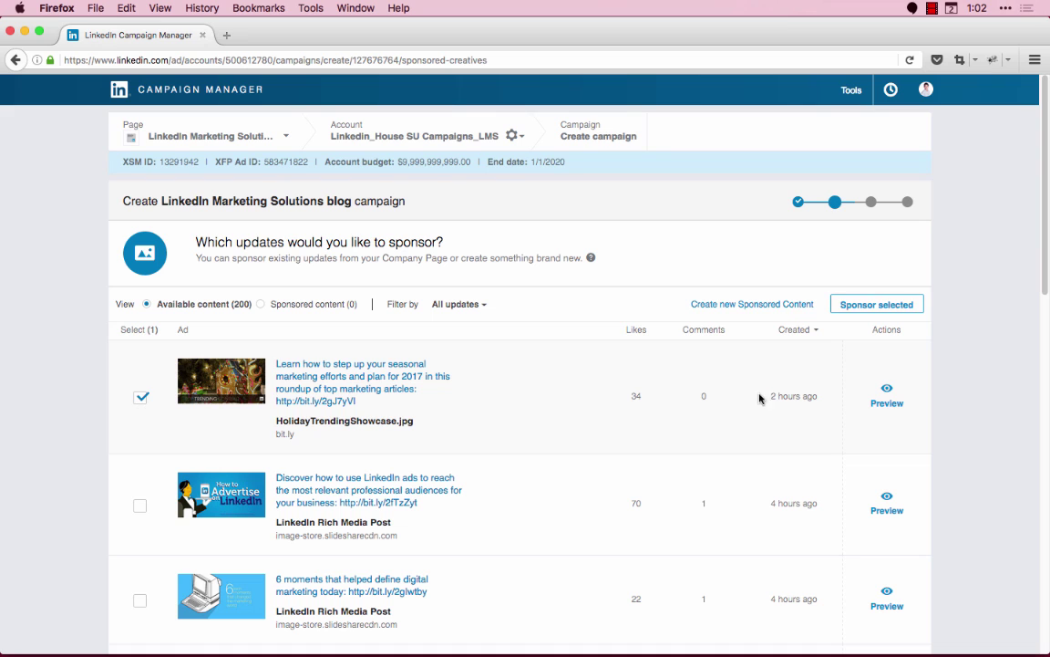
click(866, 303)
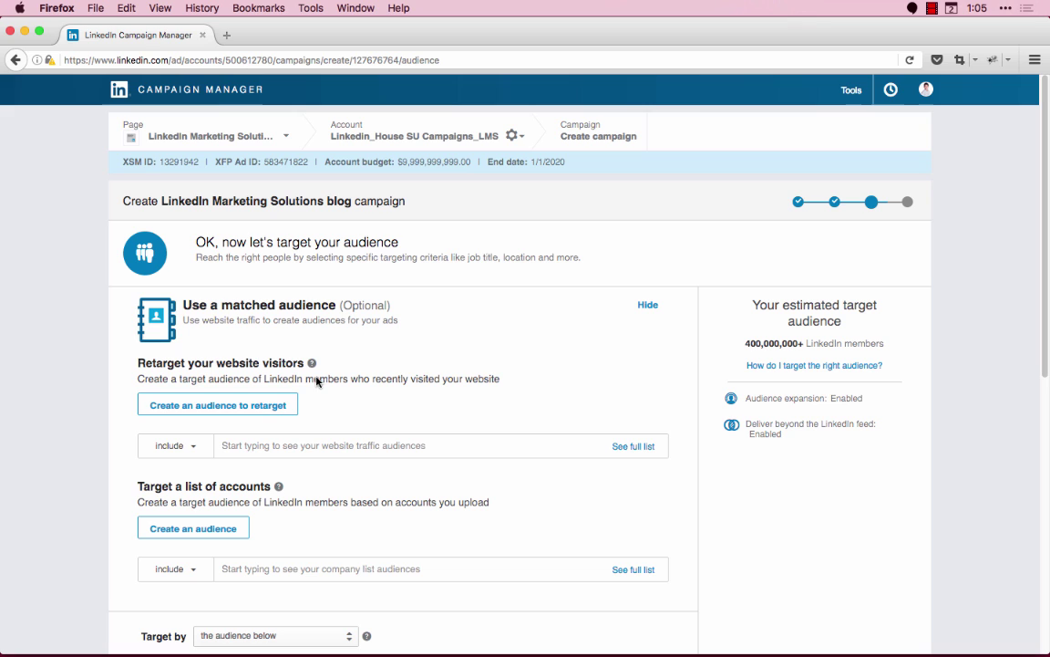
- Start a website audience named 'LinkedIn Marketing Solutions blog visitors' with first URL marketing.linkedin.com/blog/LMS
click(275, 408)
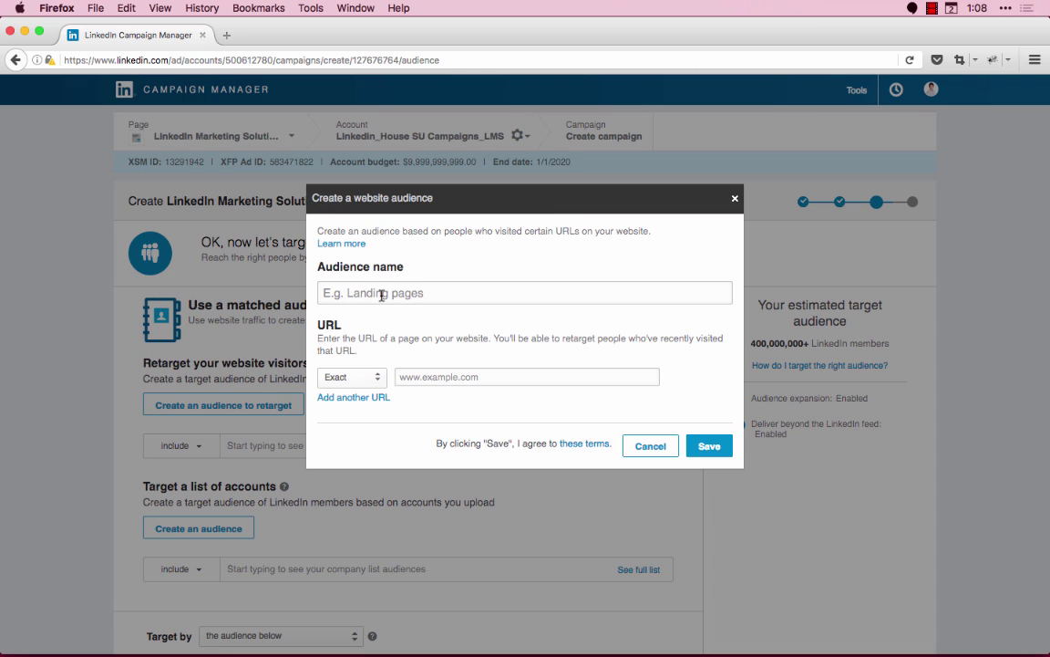
click(382, 294)
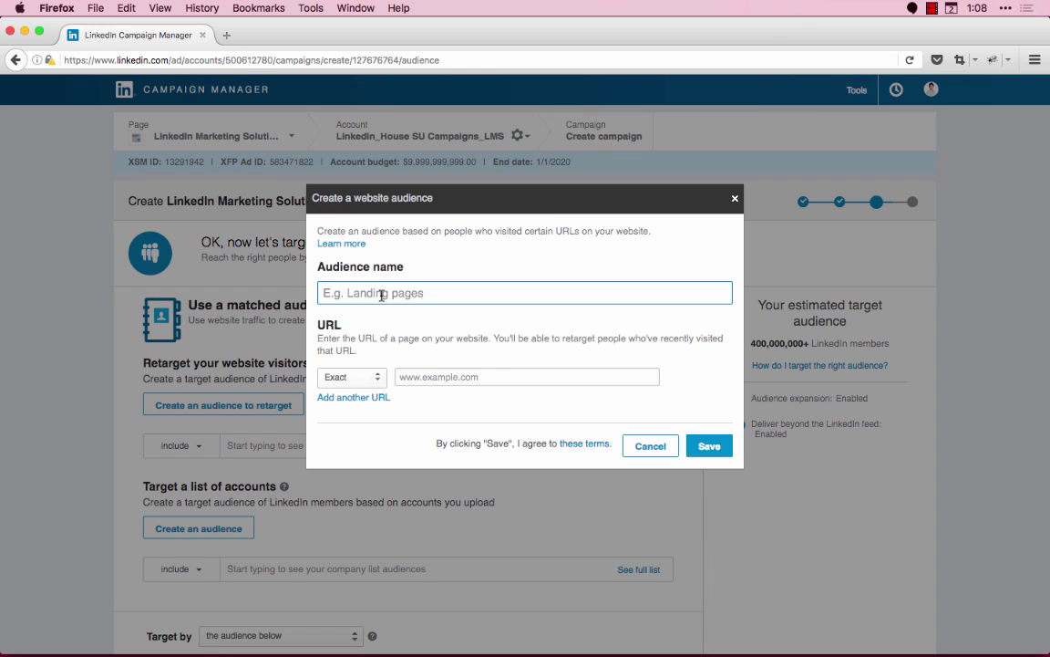
text(LinkedIn Market)
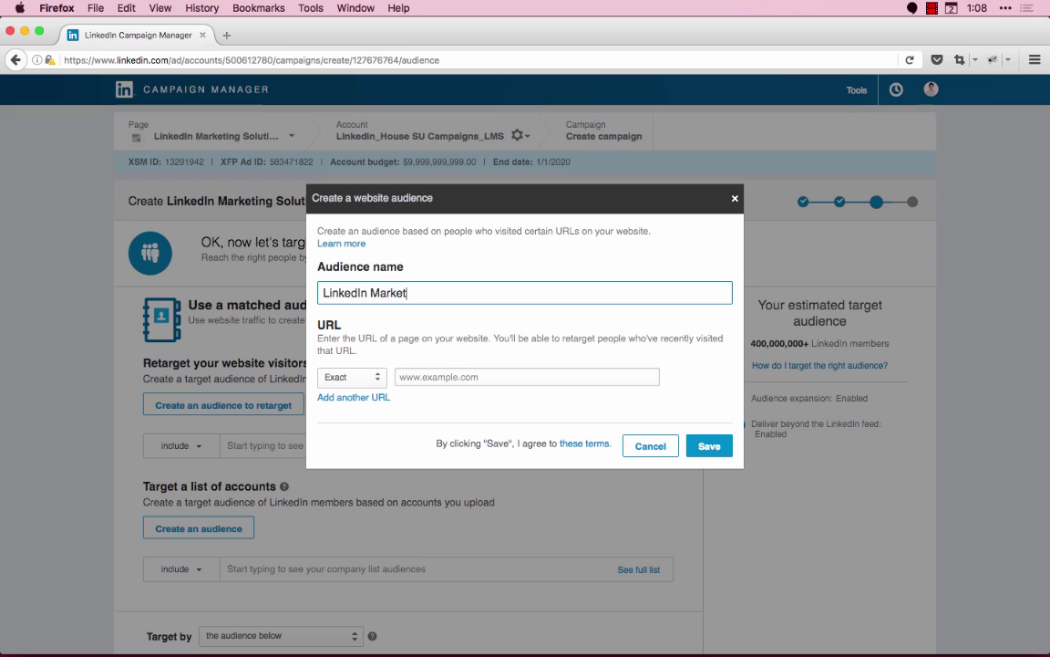
text(ing Solutions blo)
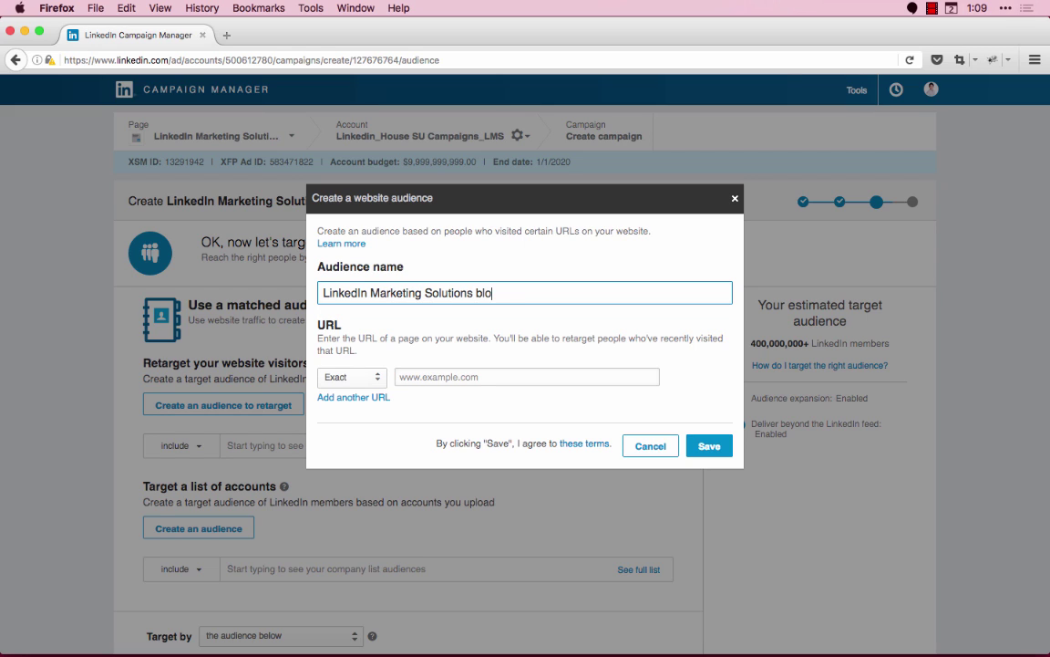
text(g visitors)
click(426, 376)
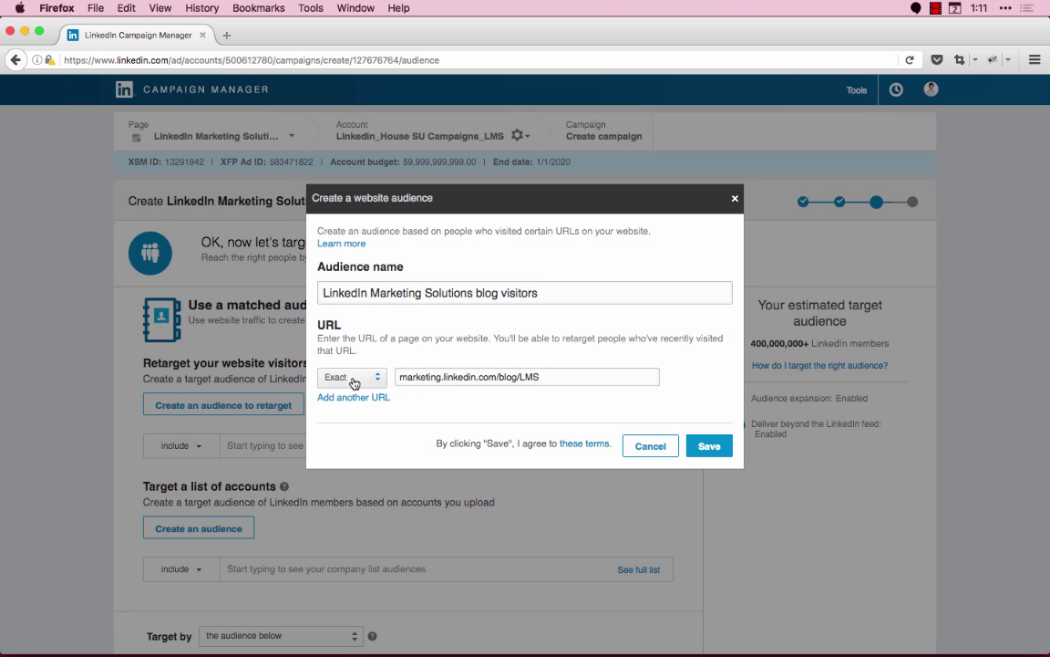
- Change the URL rule's match type to Starts with, then to Contains
click(354, 381)
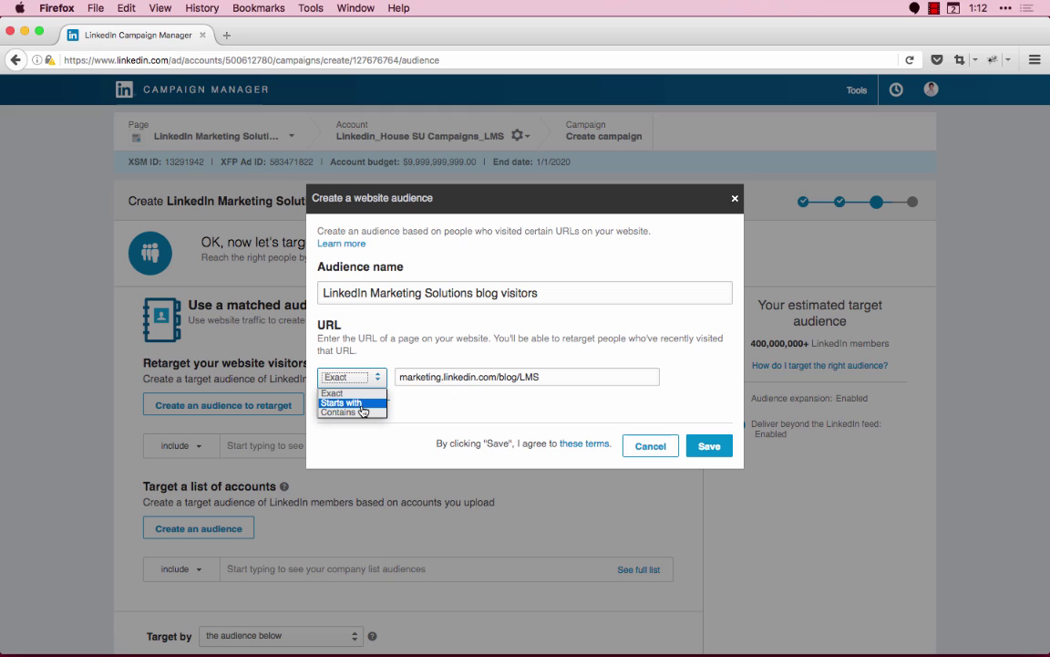
click(361, 405)
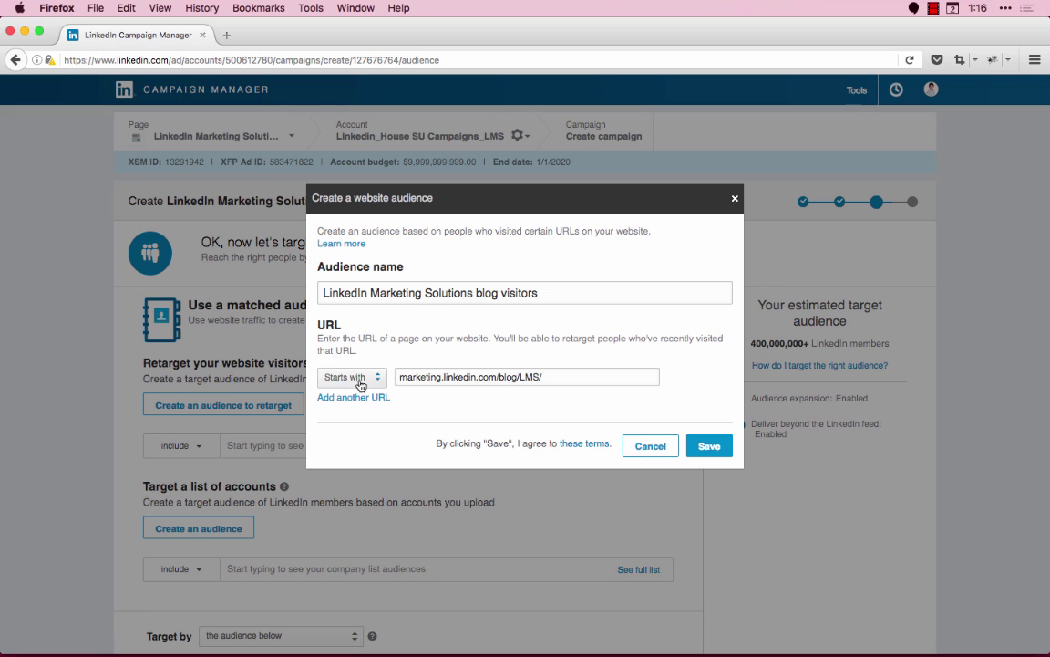
click(358, 378)
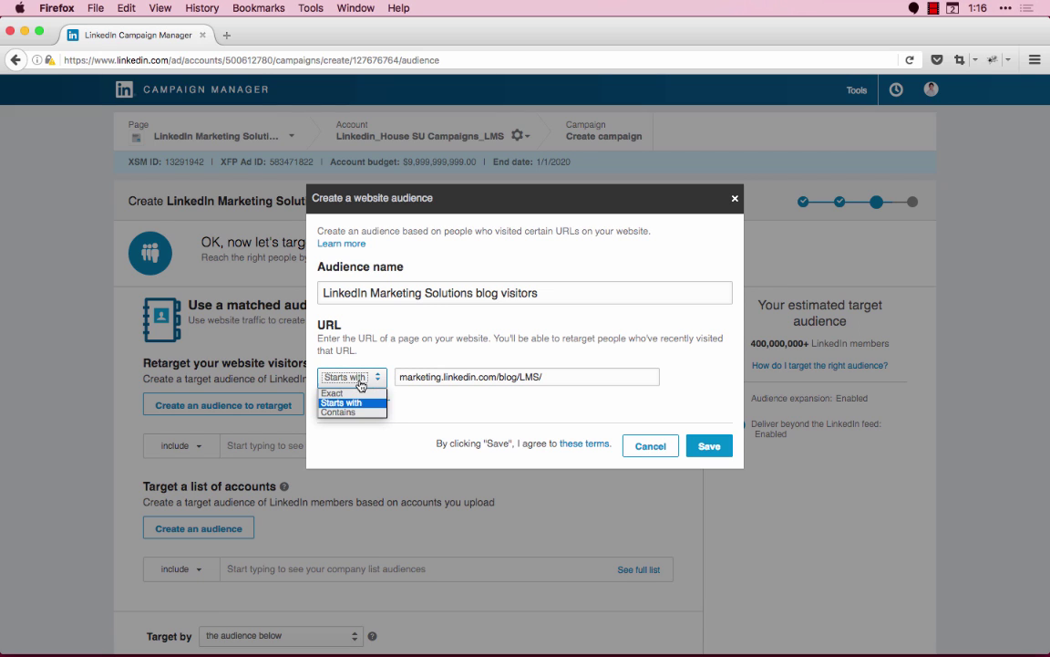
click(339, 412)
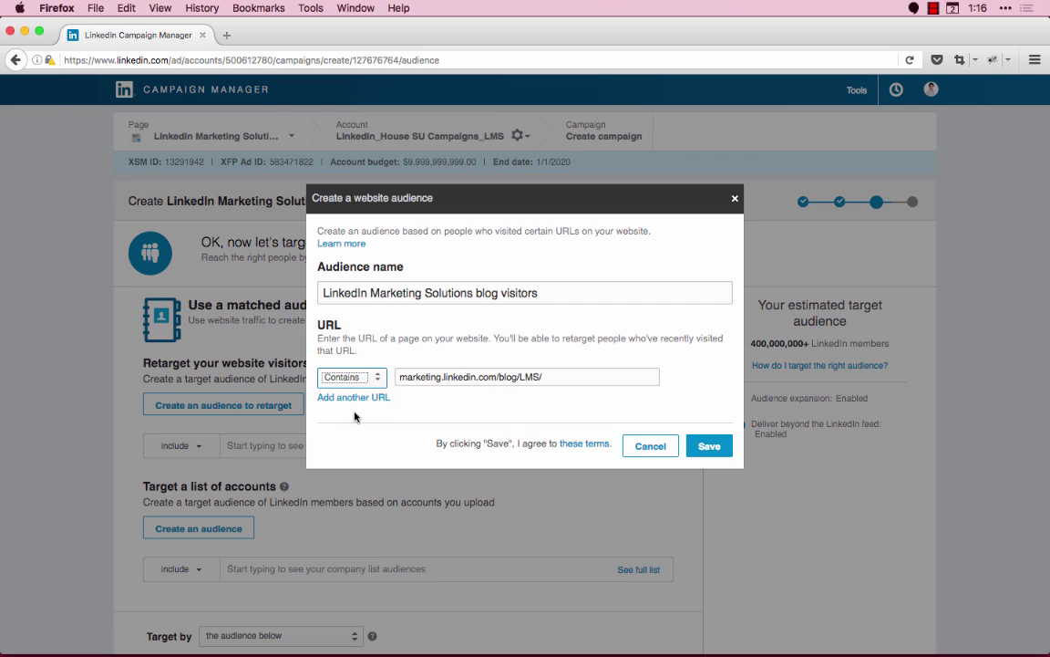
- Replace the first rule's URL with 'thank-you' so it reads Contains thank-you
click(470, 376)
key(super+a)
key(BackSpace)
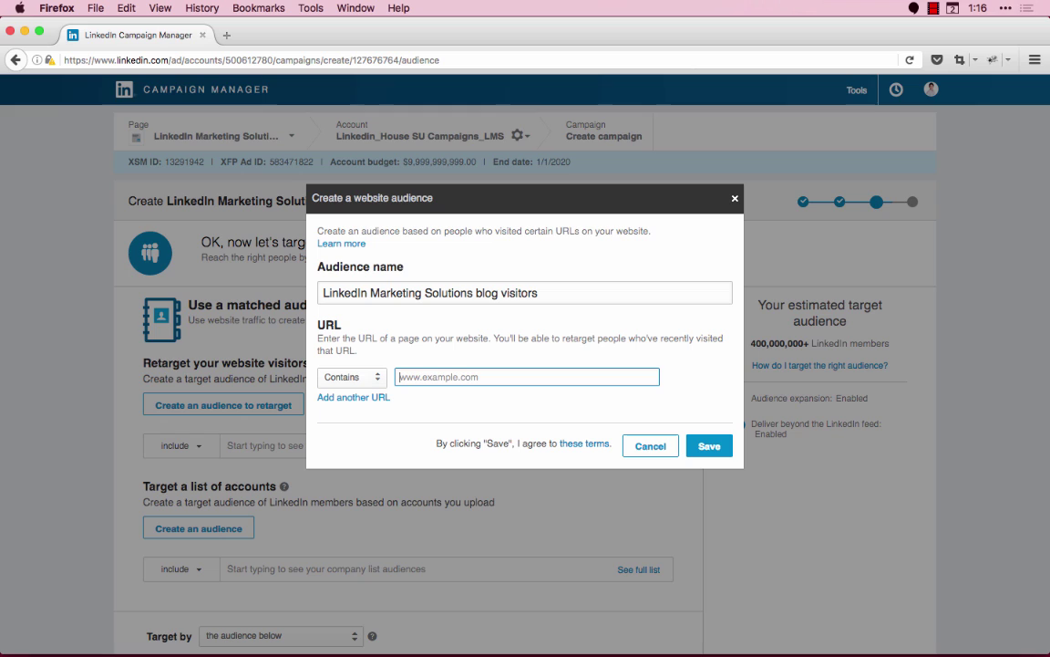
text(thank-you)
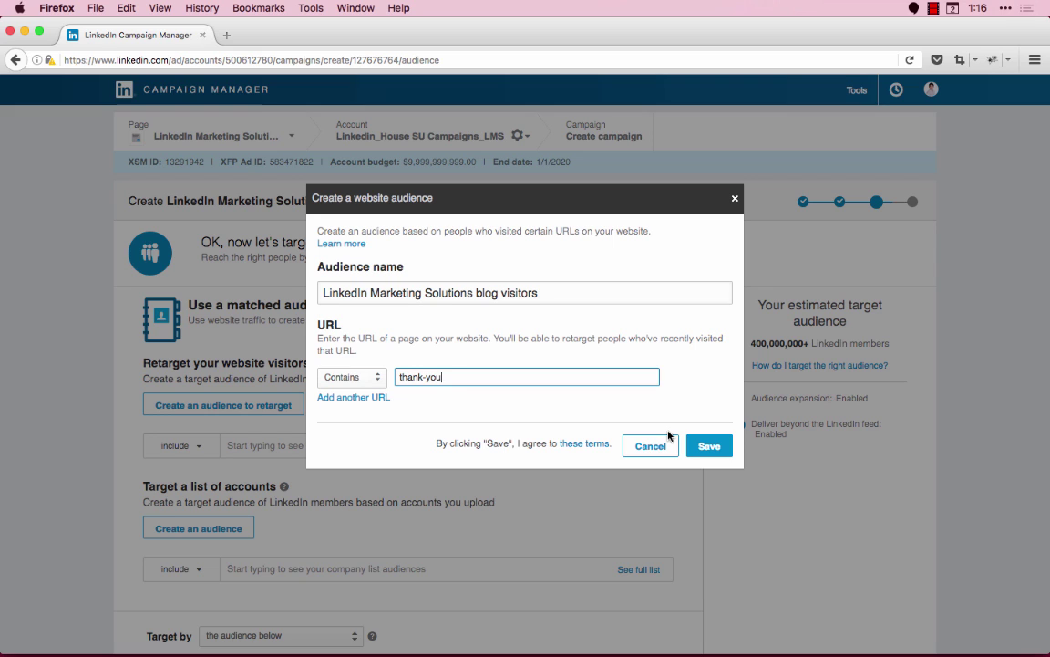
- Add a second OR rule: URL starts with marketing.linkedin.com/blog/LMS
click(381, 398)
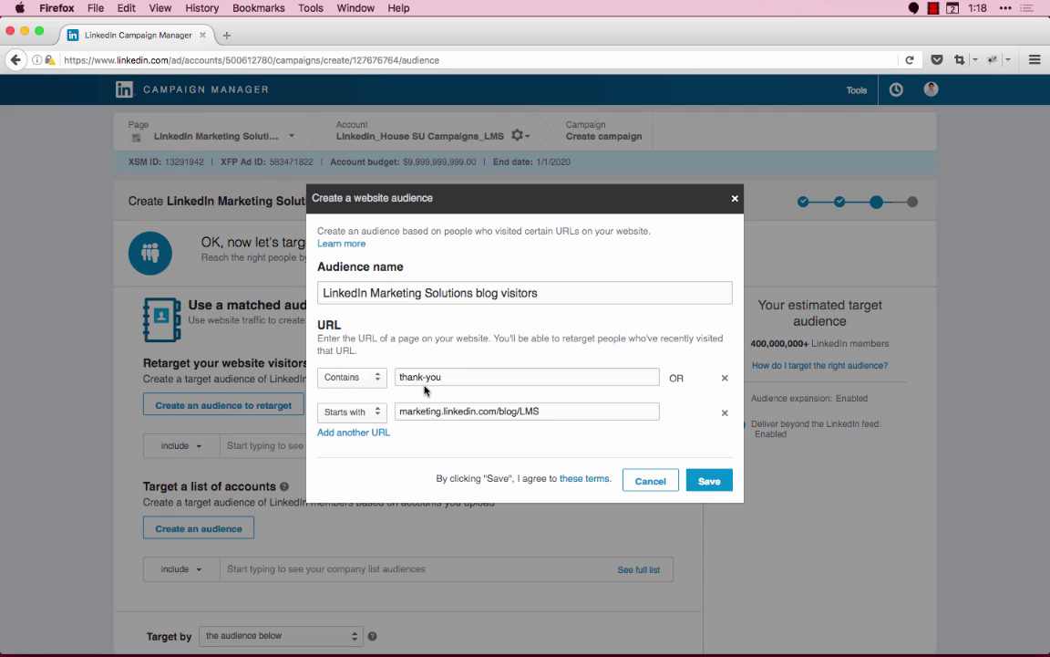
- Save the 'LinkedIn Marketing Solutions blog visitors' website audience
click(709, 481)
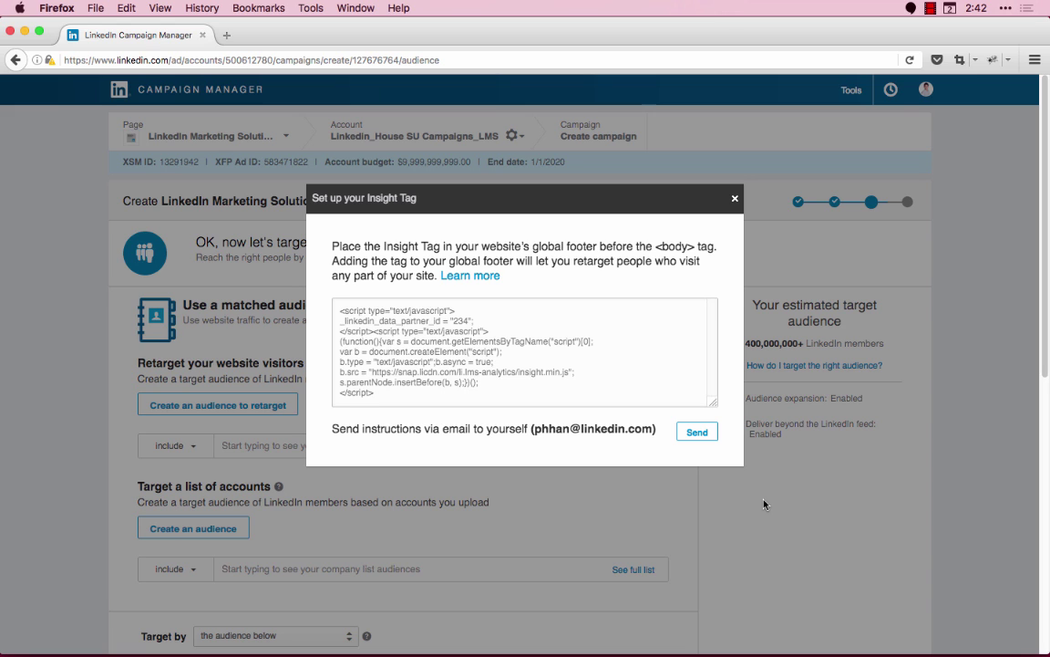
- Close the Insight Tag dialog and view Matched Audiences, showing the blog visitors audience with 2 URLs
click(764, 503)
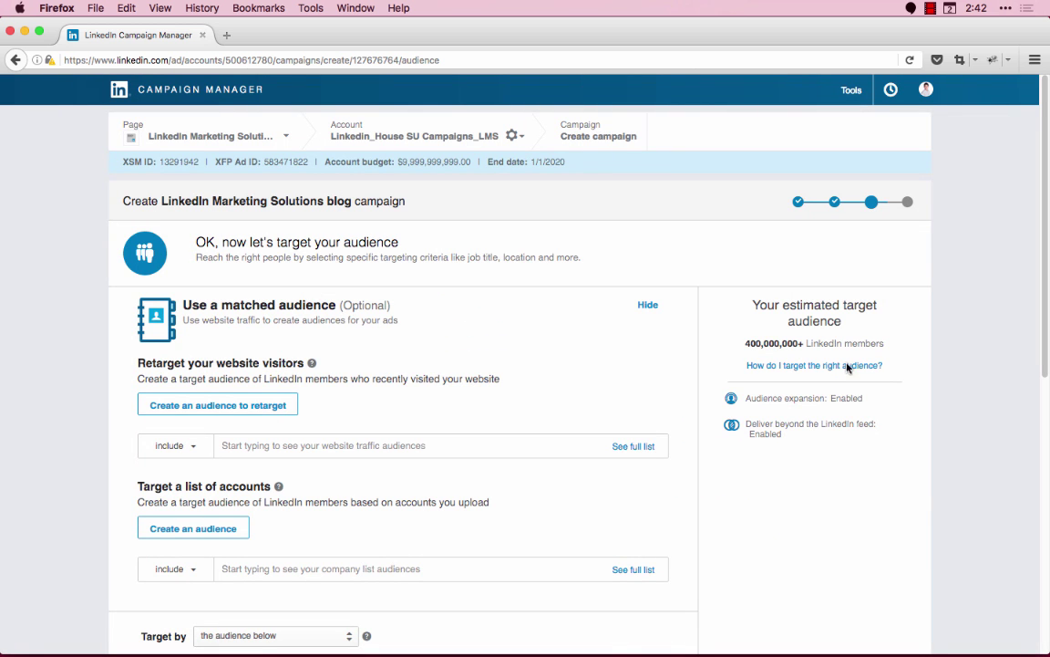
click(850, 89)
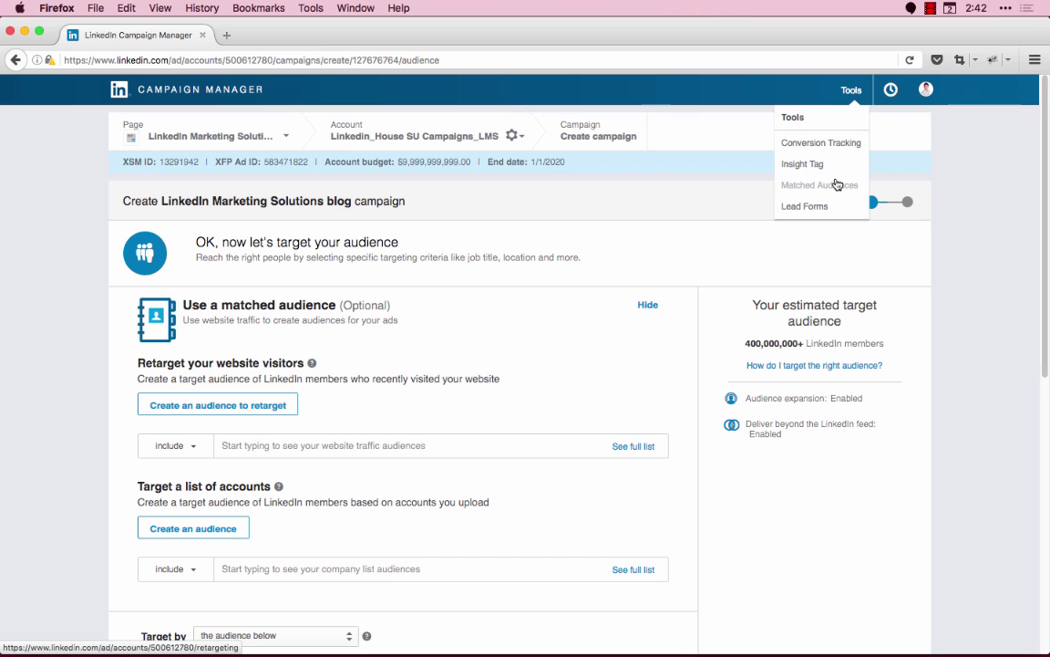
click(837, 186)
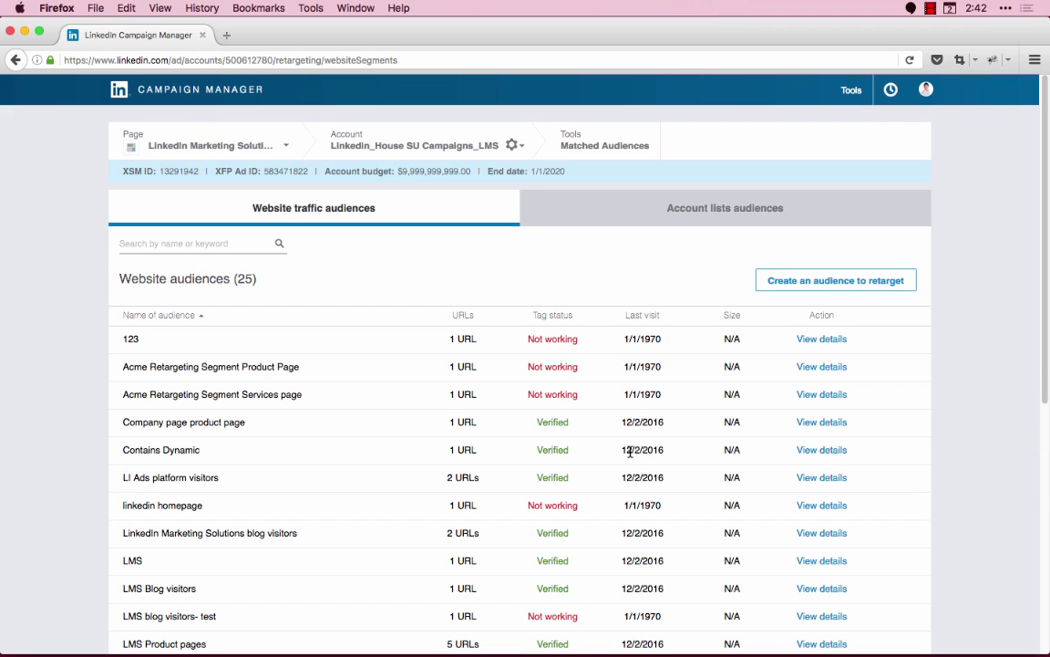
scroll(630, 452, down, 1)
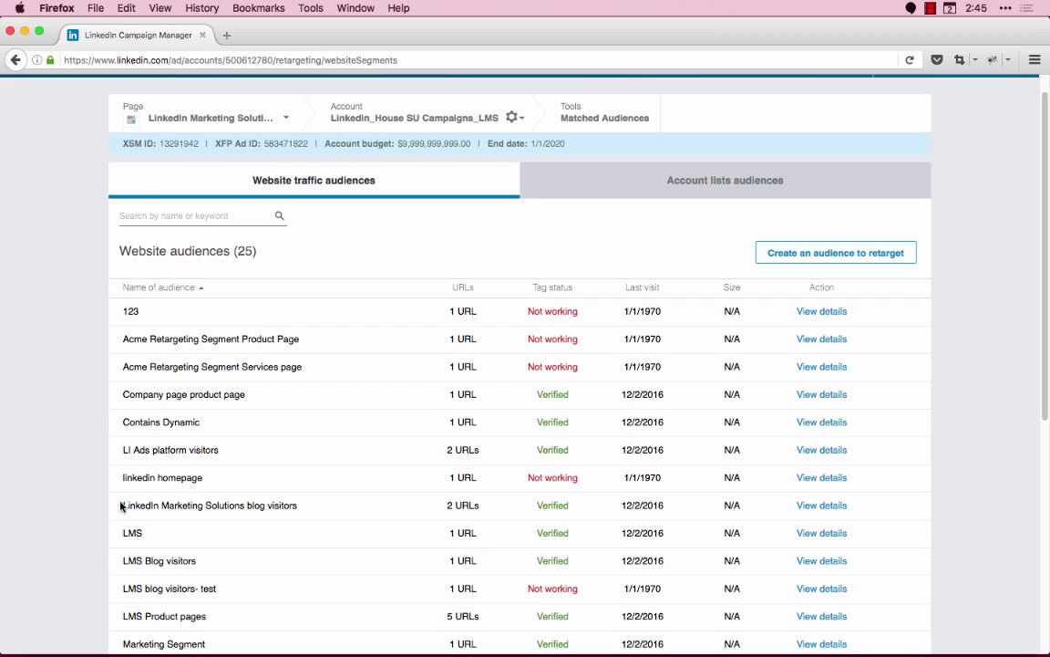
drag(119, 509, 548, 507)
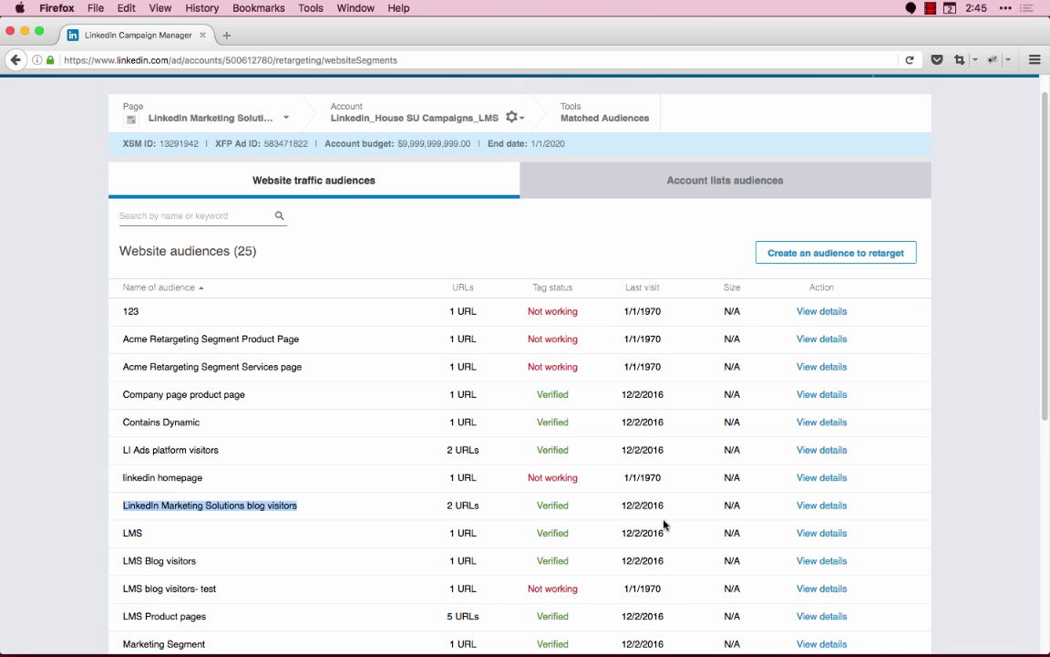
click(837, 508)
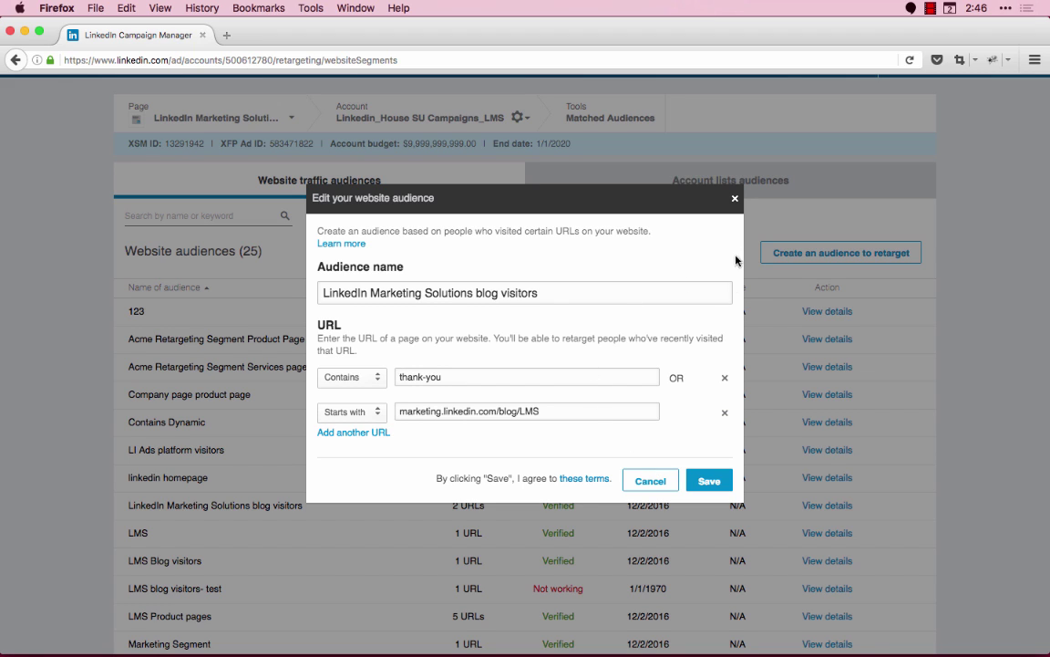
click(735, 198)
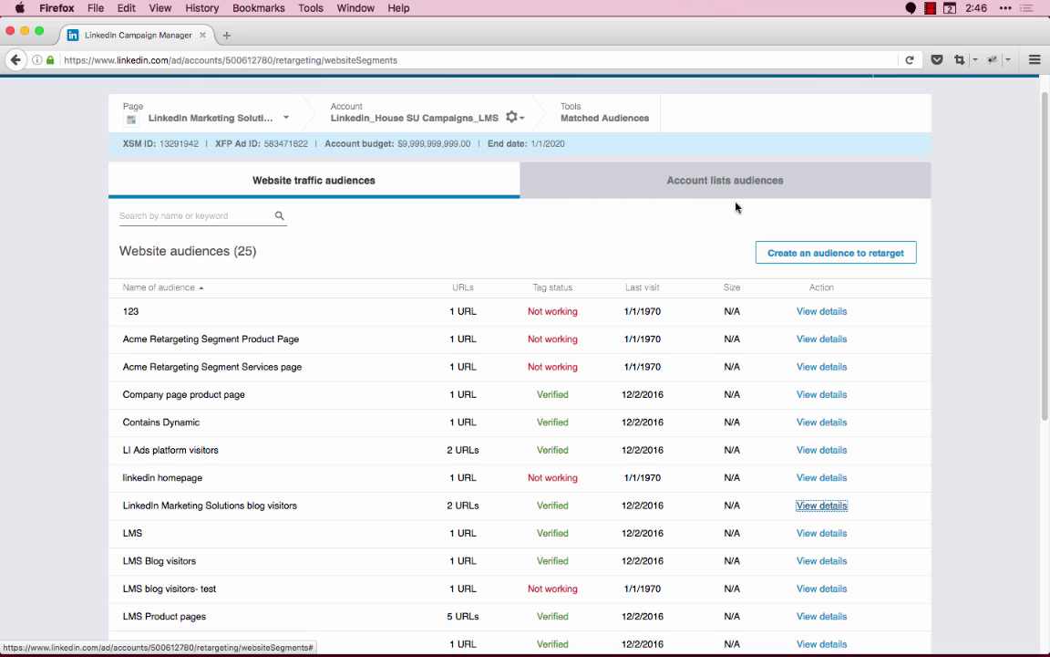
- Back on the campaign's targeting page, include the 'LinkedIn Marketing Solutions blog visitors' website audience
click(15, 61)
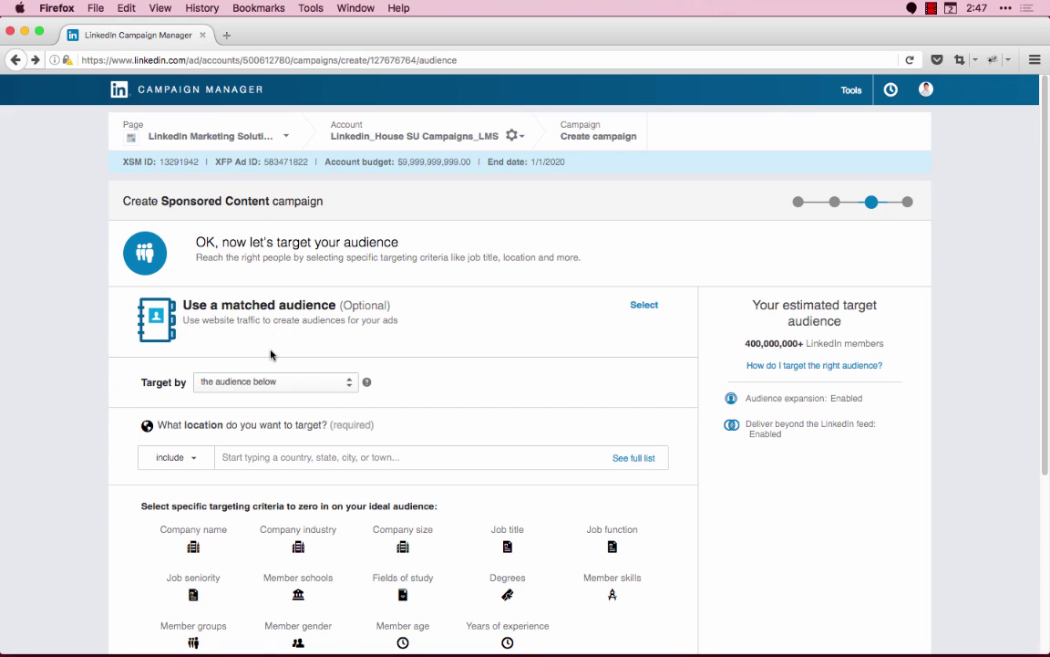
click(271, 355)
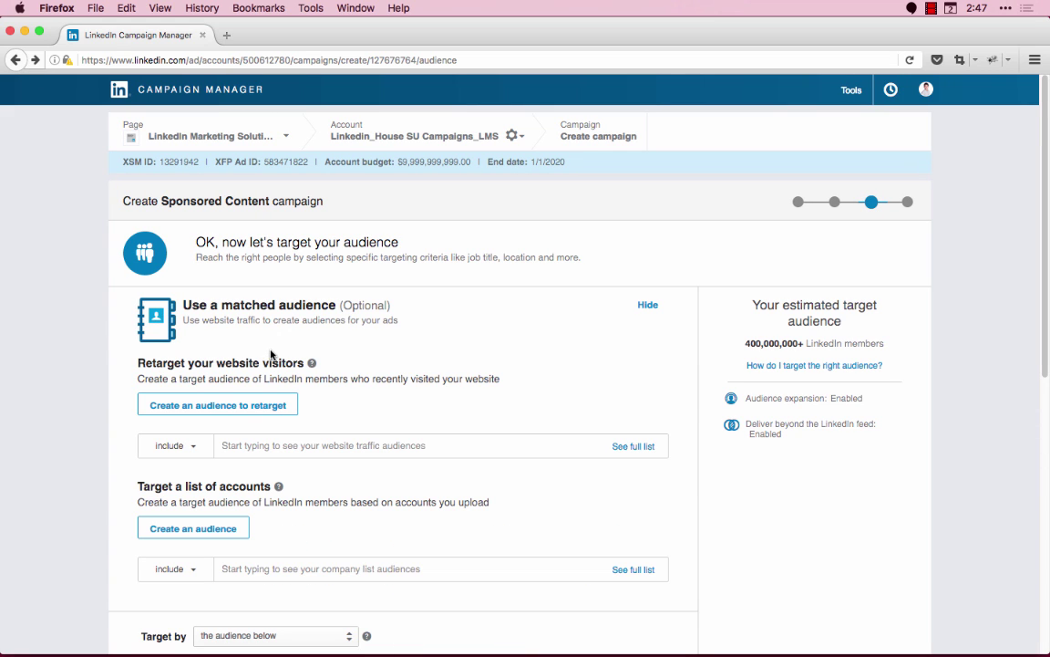
click(279, 447)
text(LinkedIn Marketing Solutions blog visitors)
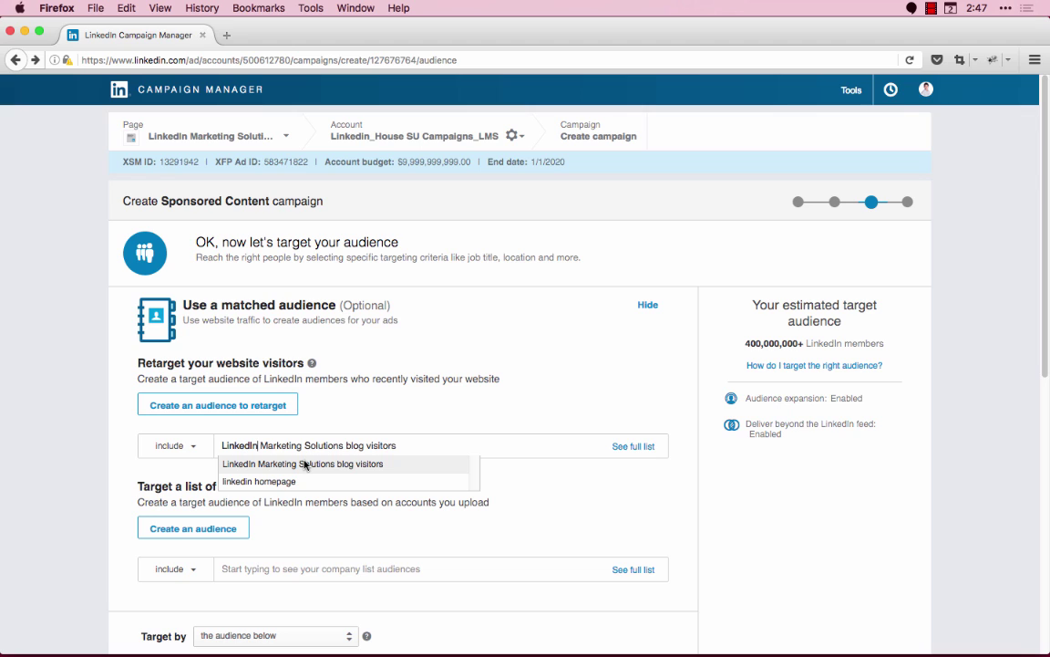
click(305, 465)
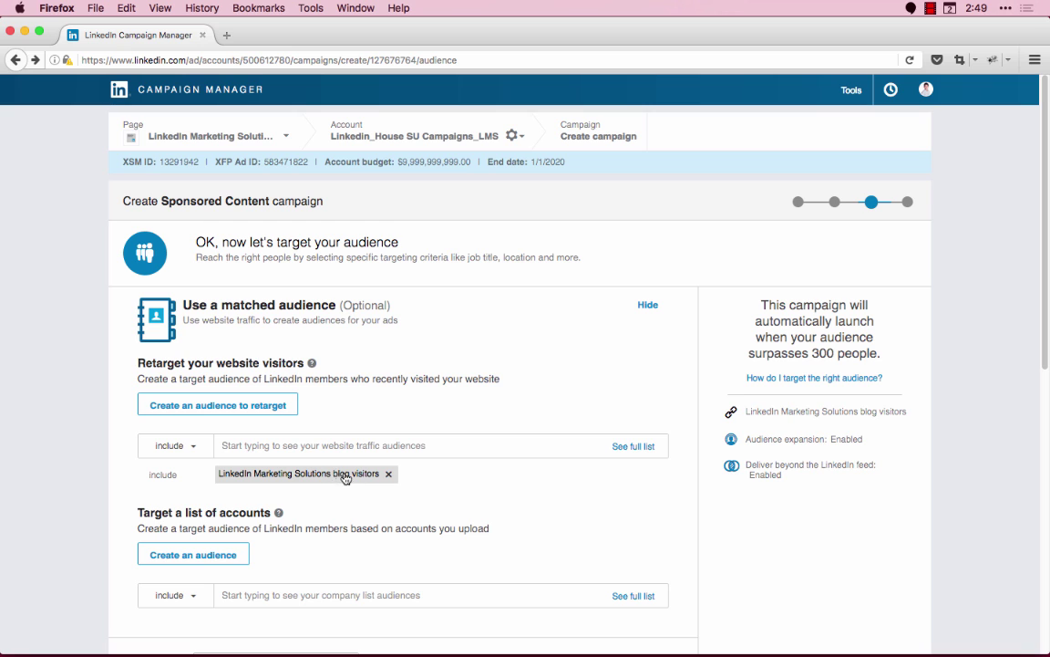
scroll(352, 488, down, 5)
scroll(352, 488, down, 3)
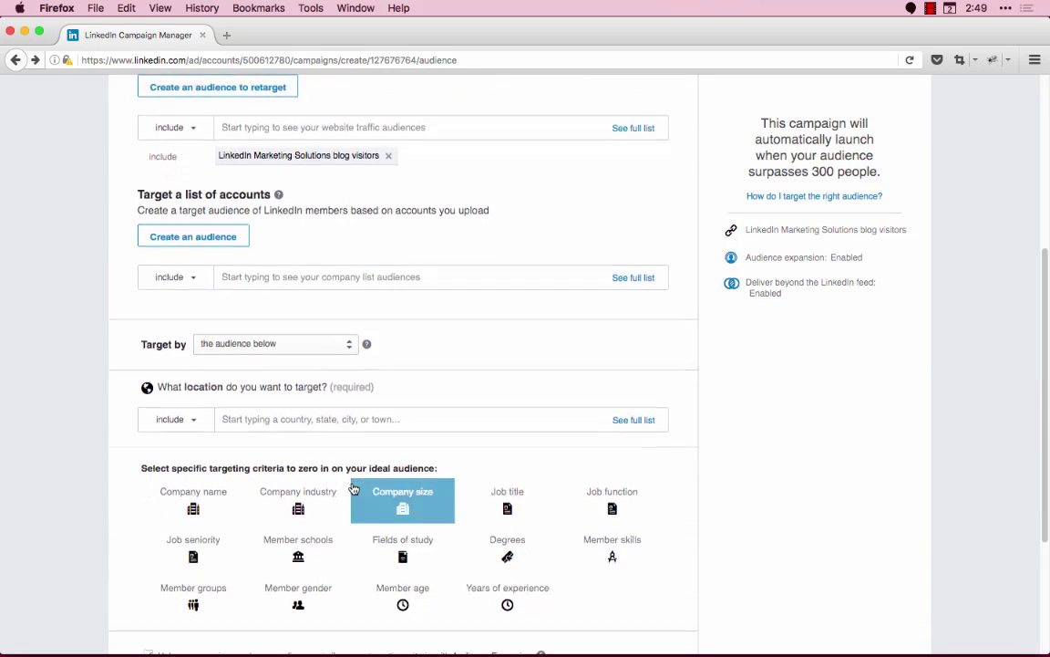